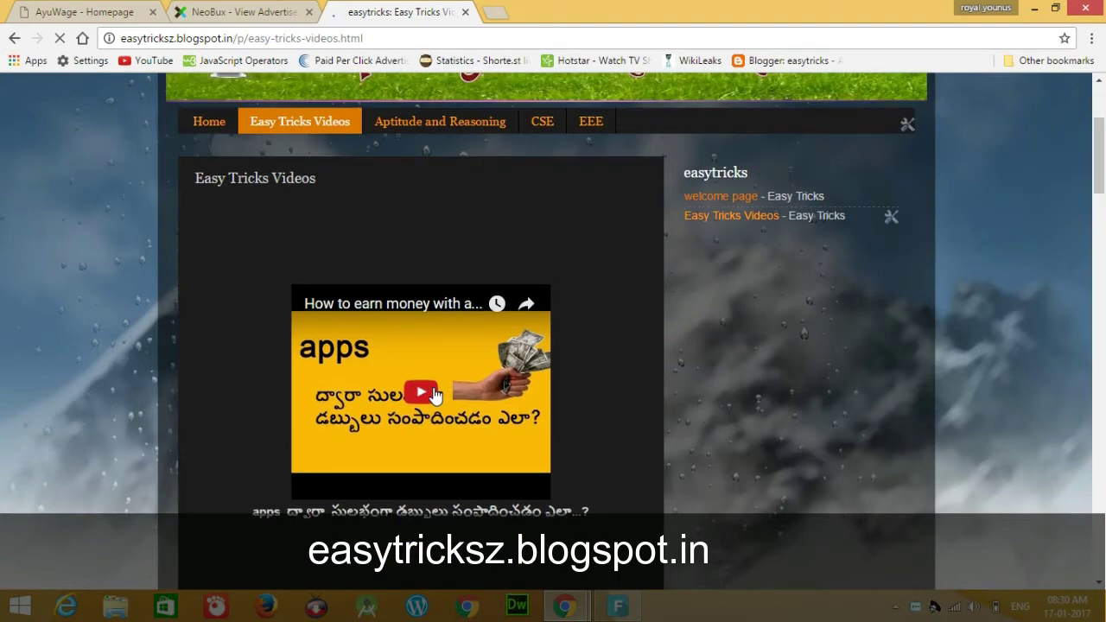
scroll(435, 395, "up", 3)
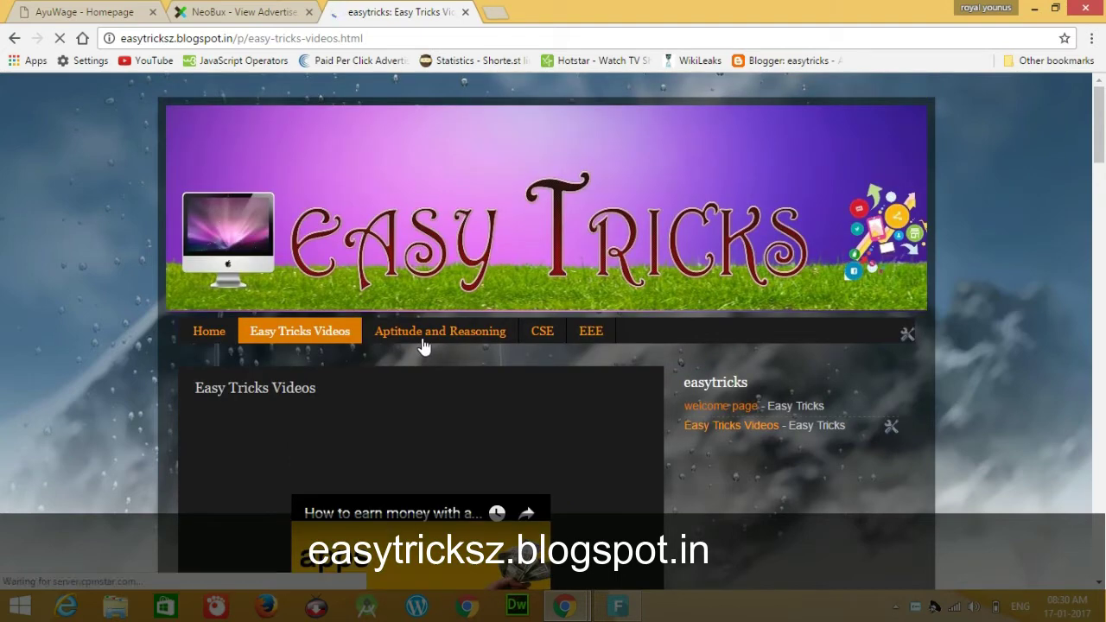
- Open the CSE page on the easytricksz blog, then minimise Chrome to the desktop
left_click(552, 339)
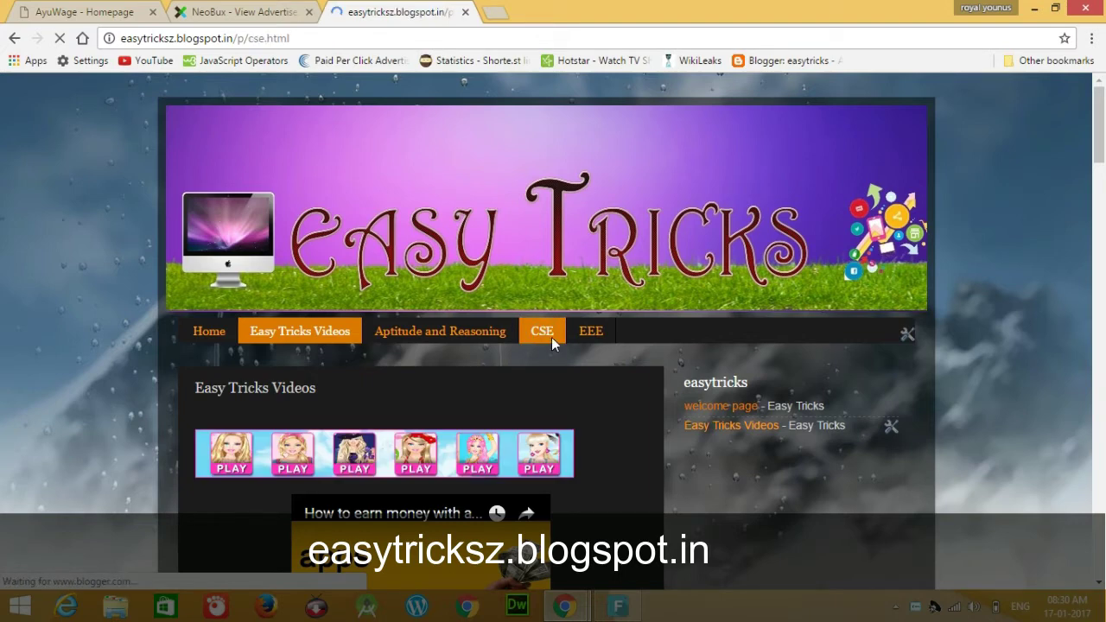
scroll(554, 346, "down", 3)
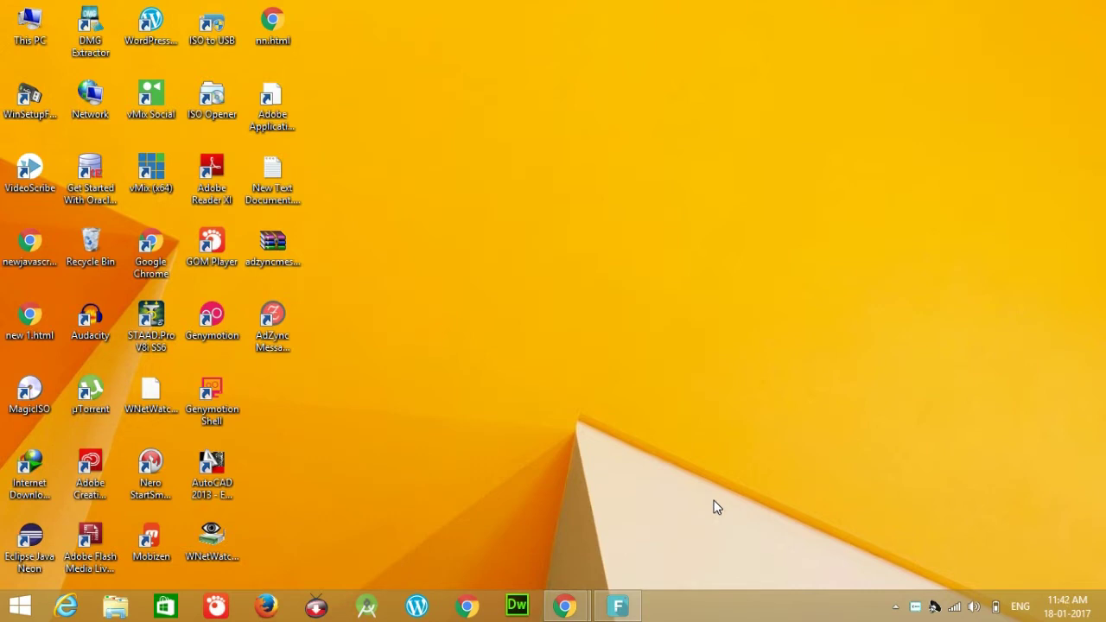
- Log in to the router admin at 192.168.2.1 in Chrome and open its wireless settings
left_click(566, 606)
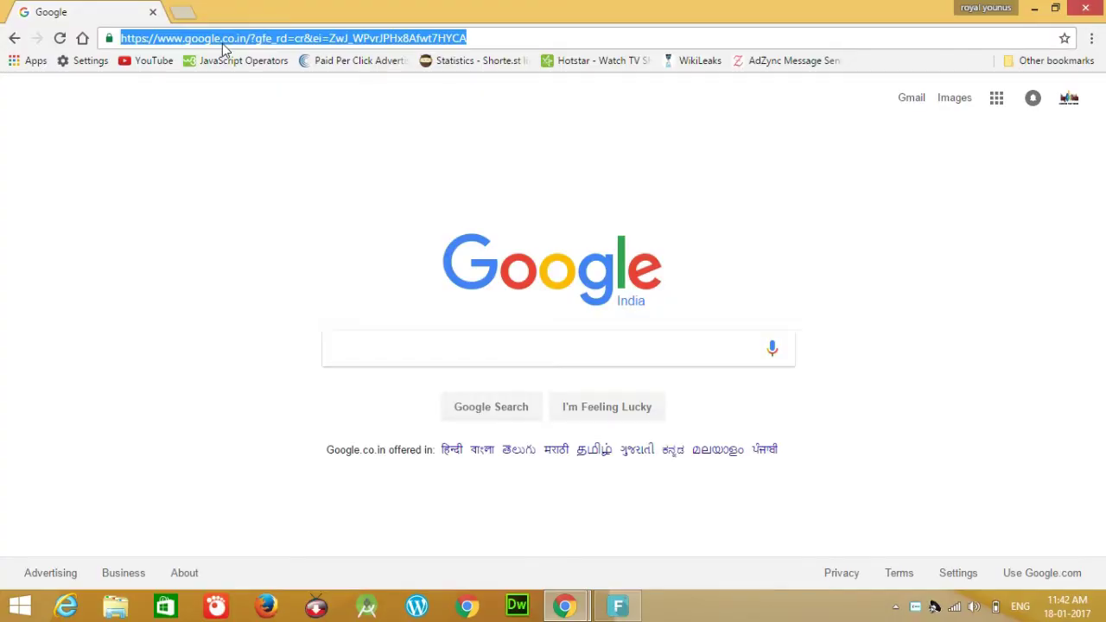
type("192")
key("Return")
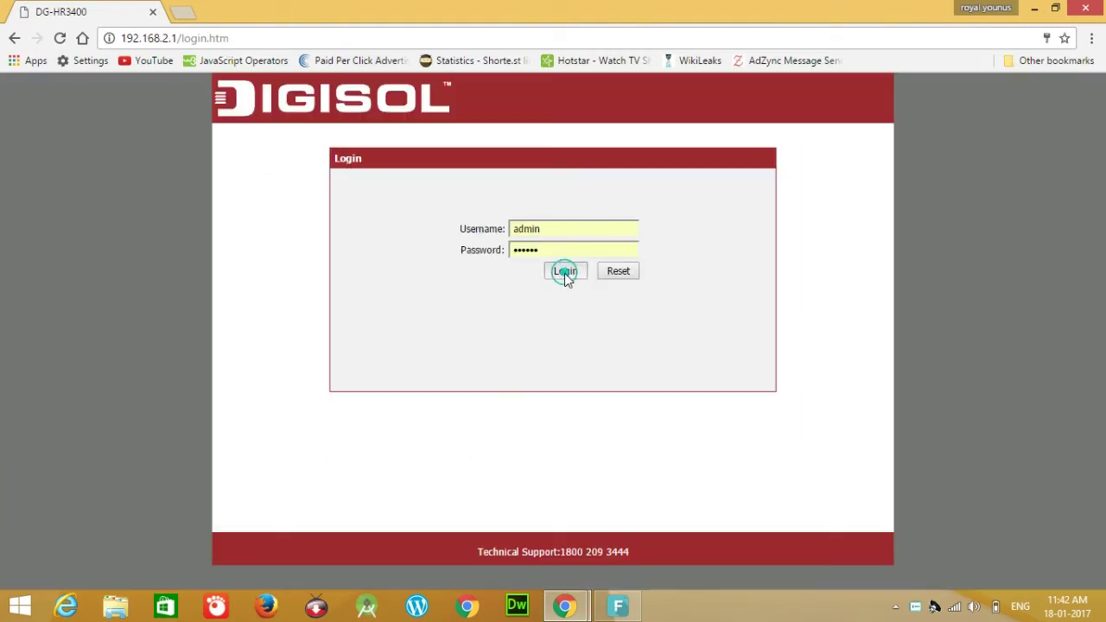
left_click(565, 273)
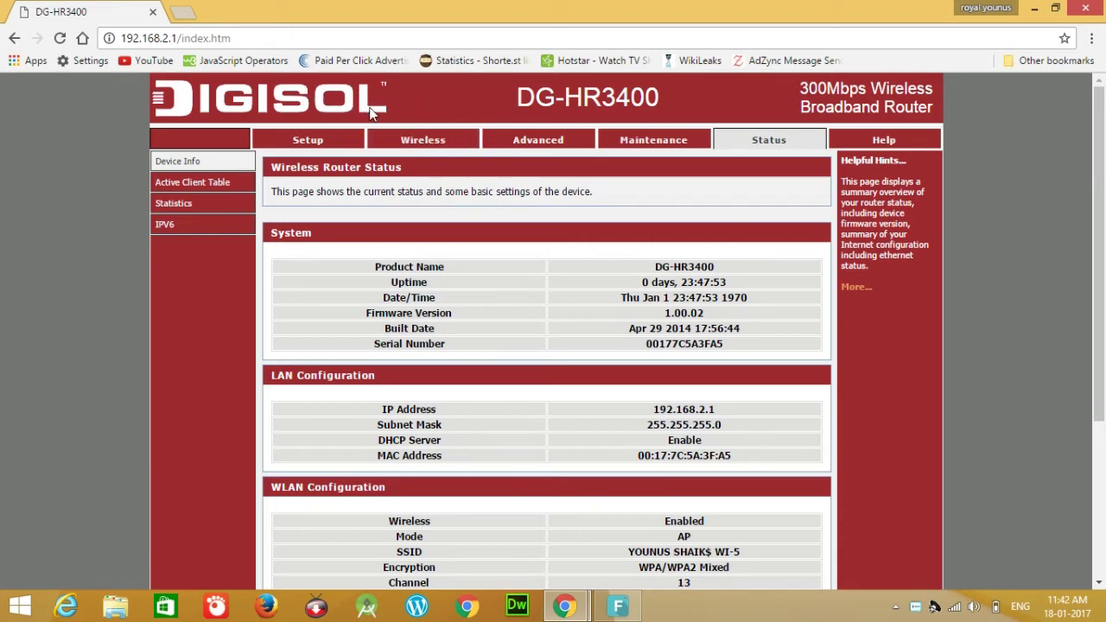
left_click(430, 143)
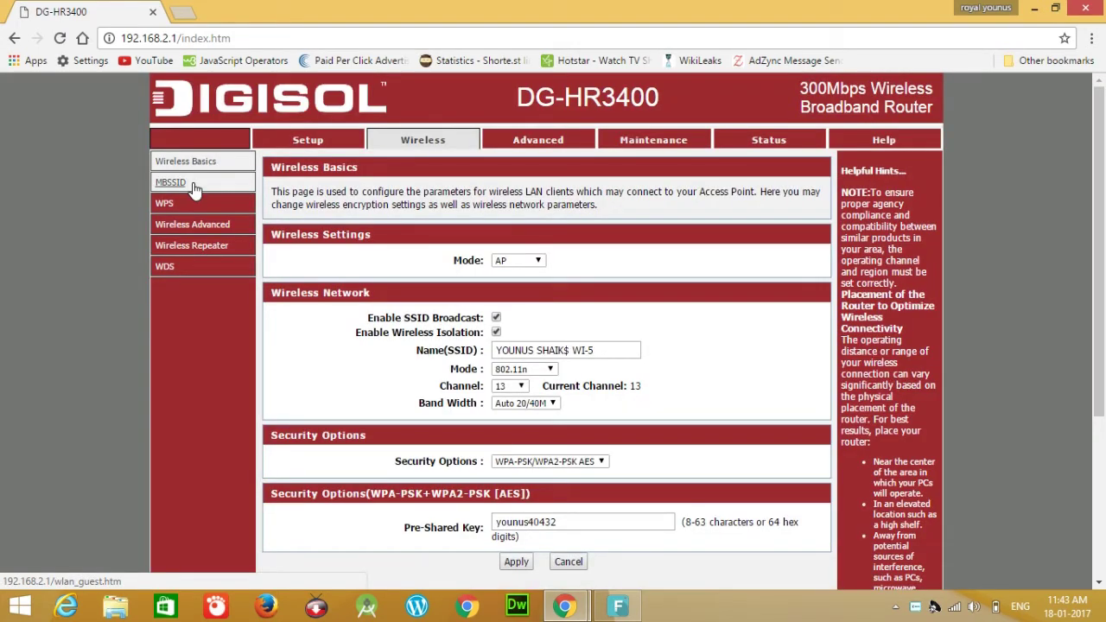
- Open the MBSSID guest page and select Profile 1's current SSID '123' for replacement
left_click(193, 187)
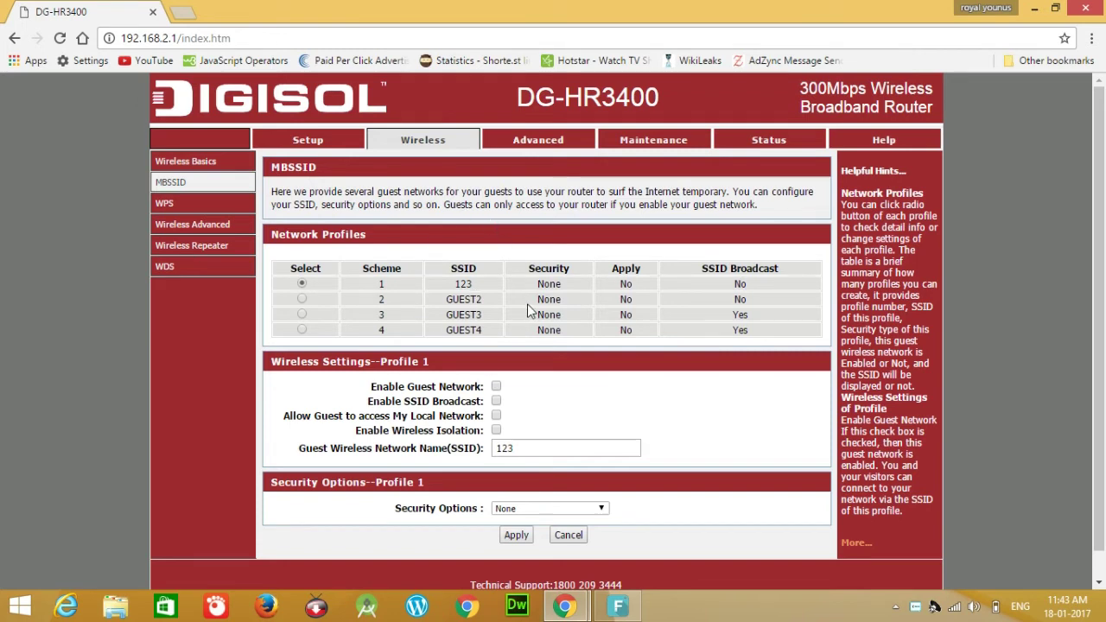
scroll(533, 320, "down", 1)
scroll(533, 314, "down", 1)
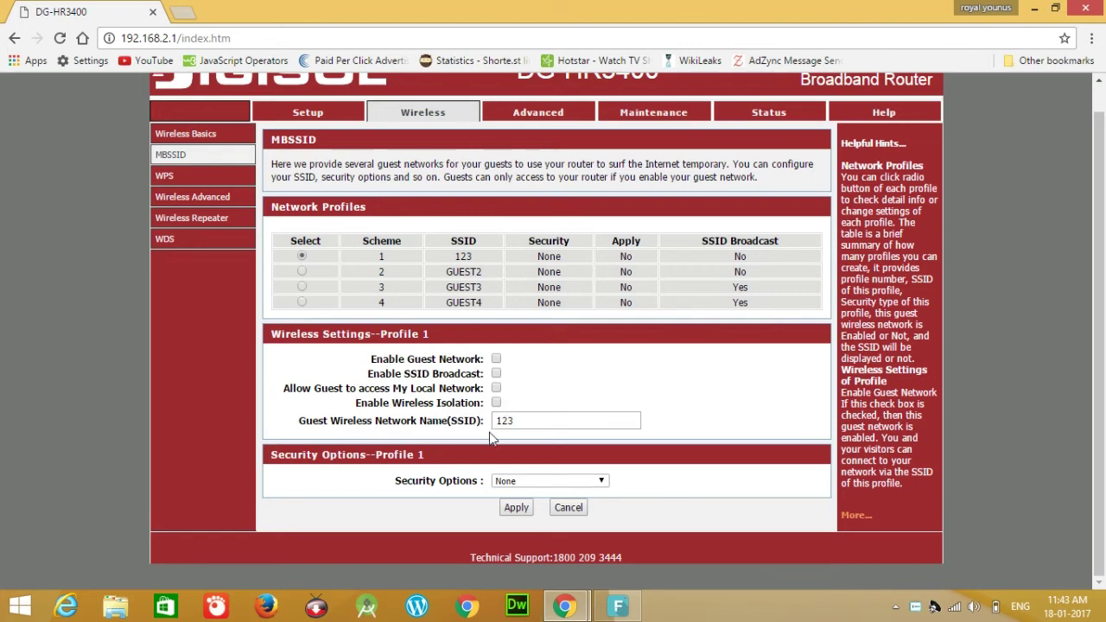
double_click(527, 420)
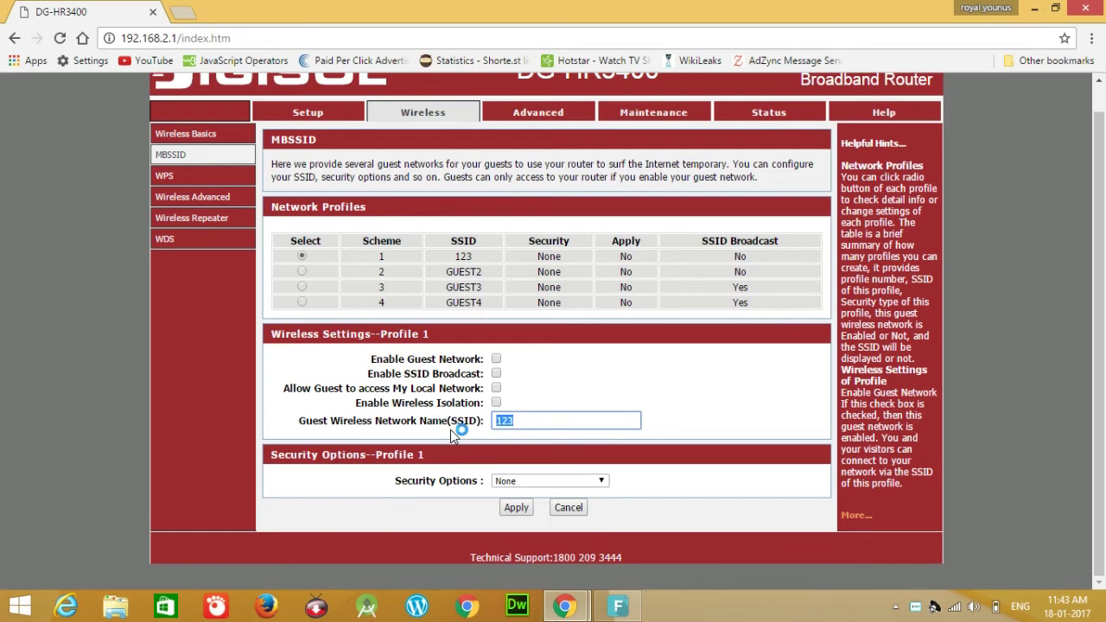
- Name guest profile 1 'ayaan' and enable guest network, SSID broadcast, local access and wireless isolation
type("ayaan")
left_click(496, 359)
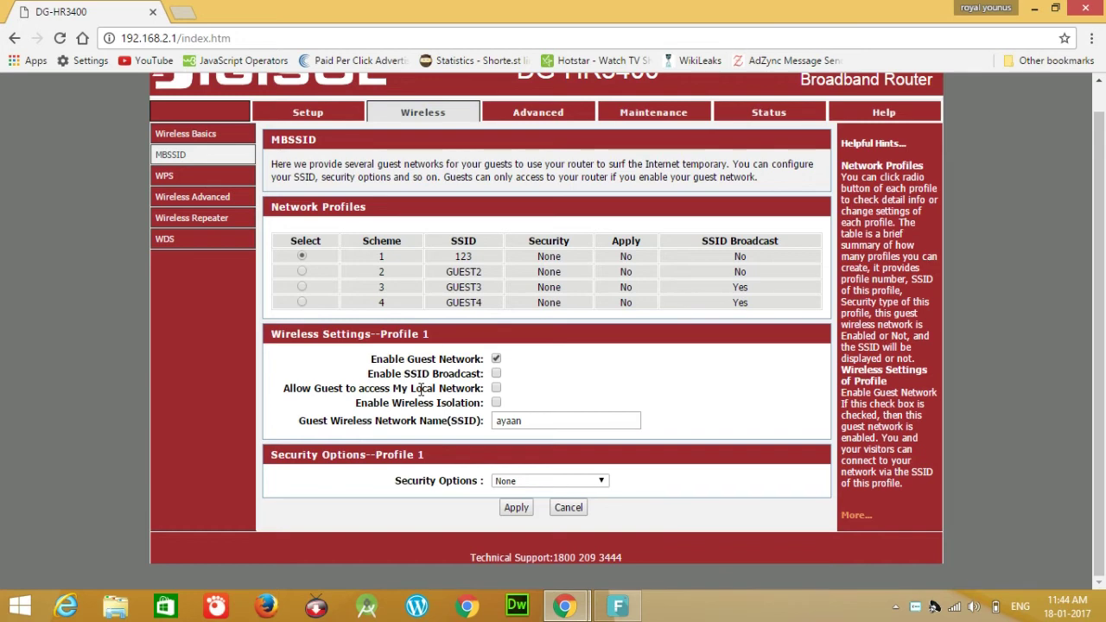
left_click(497, 375)
left_click(496, 391)
left_click(497, 402)
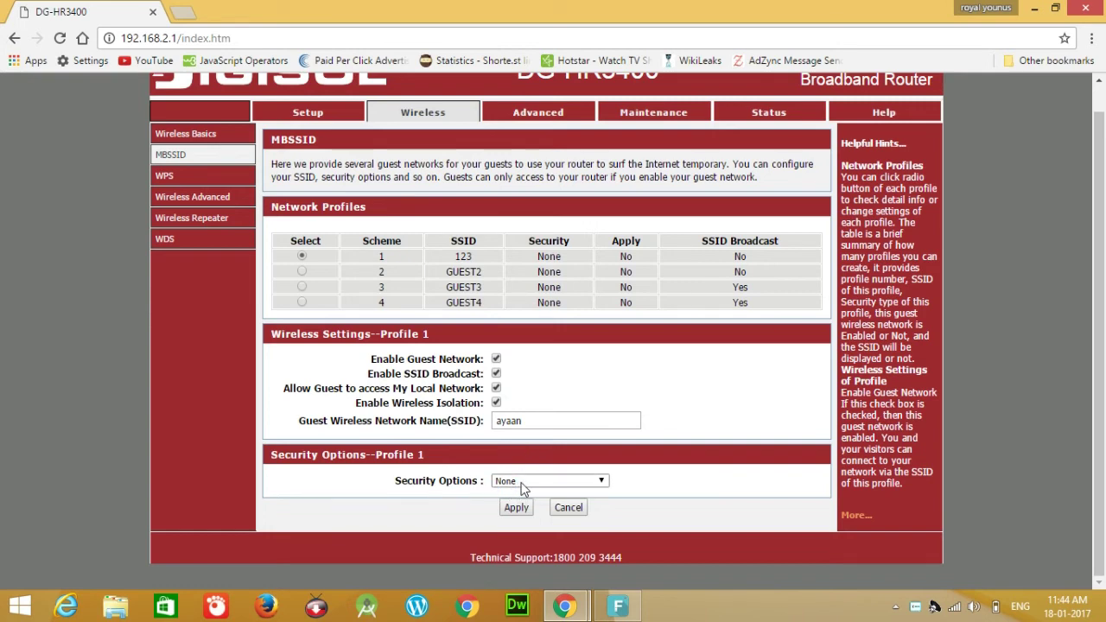
left_click(521, 484)
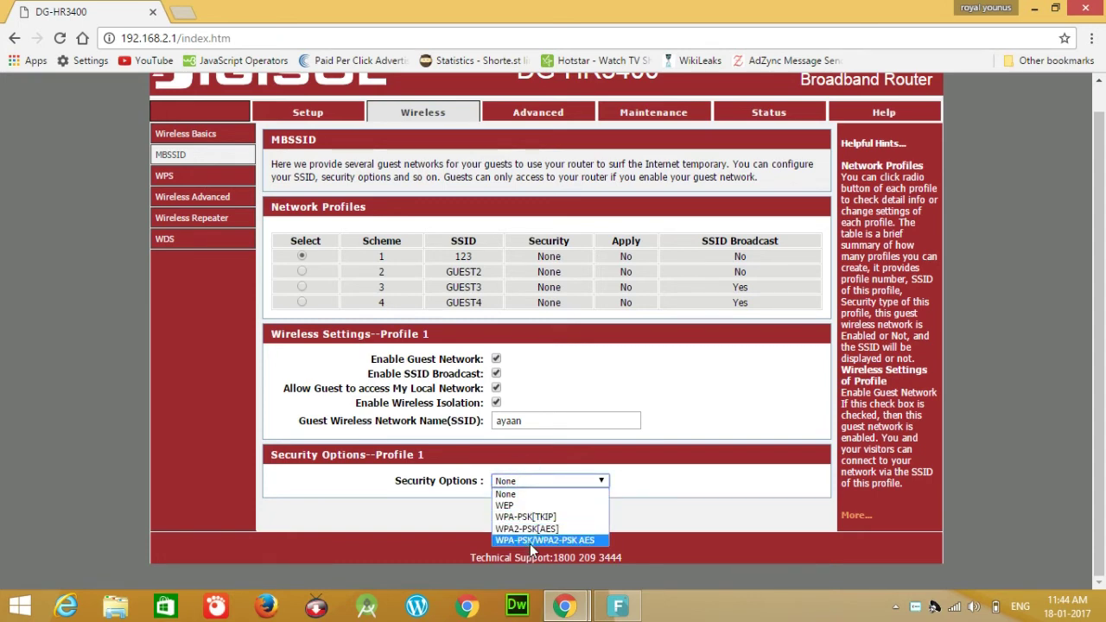
- Secure profile 1 with WPA-PSK/WPA2-PSK AES and a new pre-shared key, and apply it
left_click(530, 540)
scroll(616, 489, "down", 2)
left_click_drag(657, 468, 403, 471)
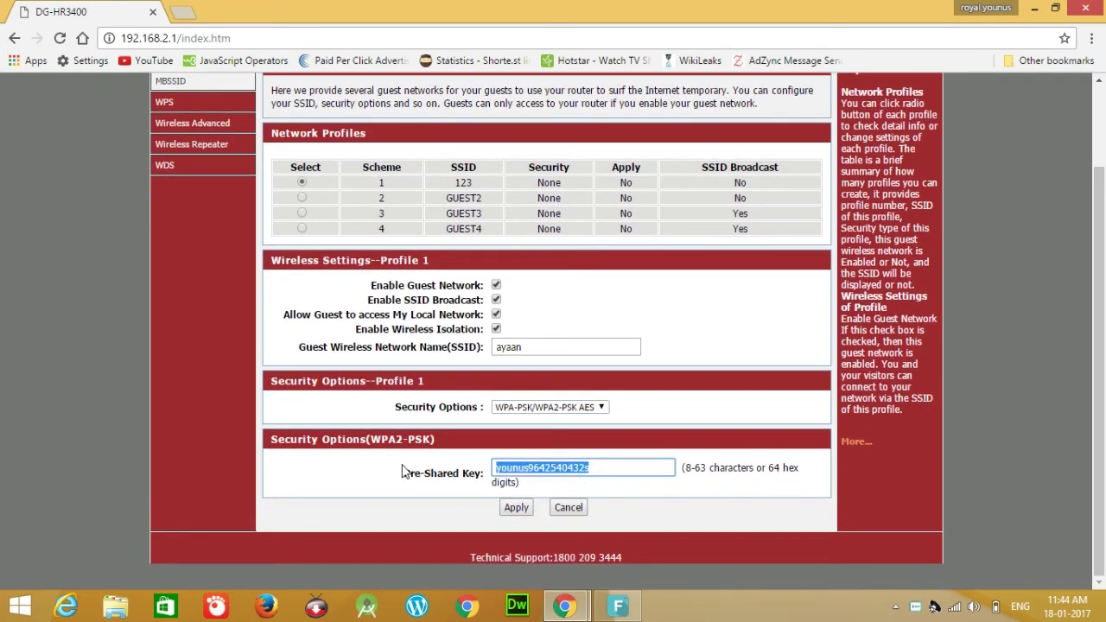
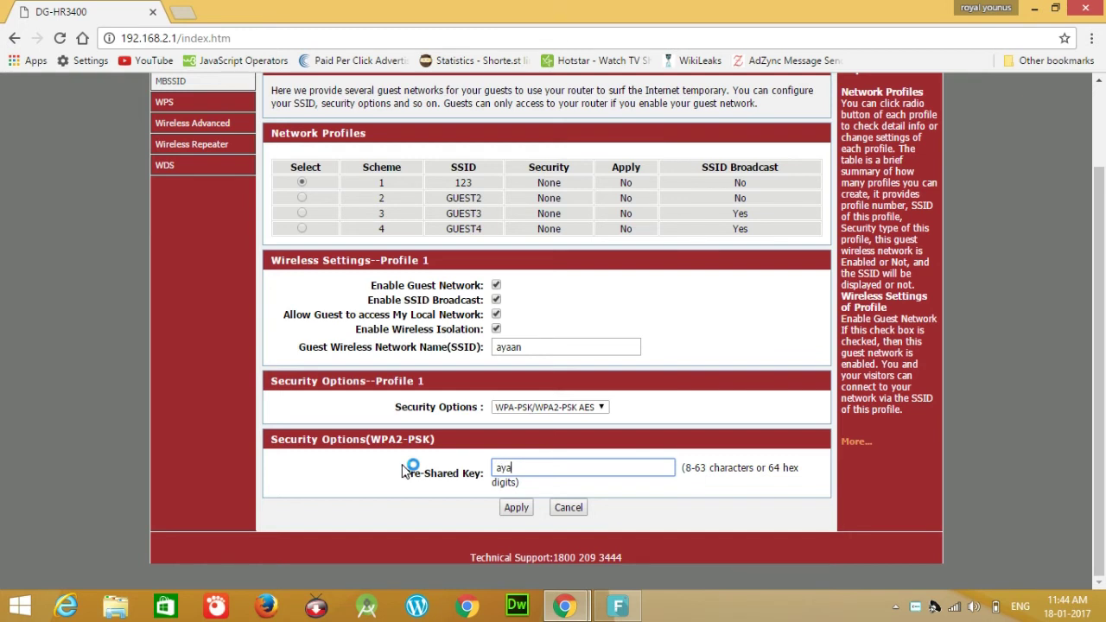
left_click(510, 513)
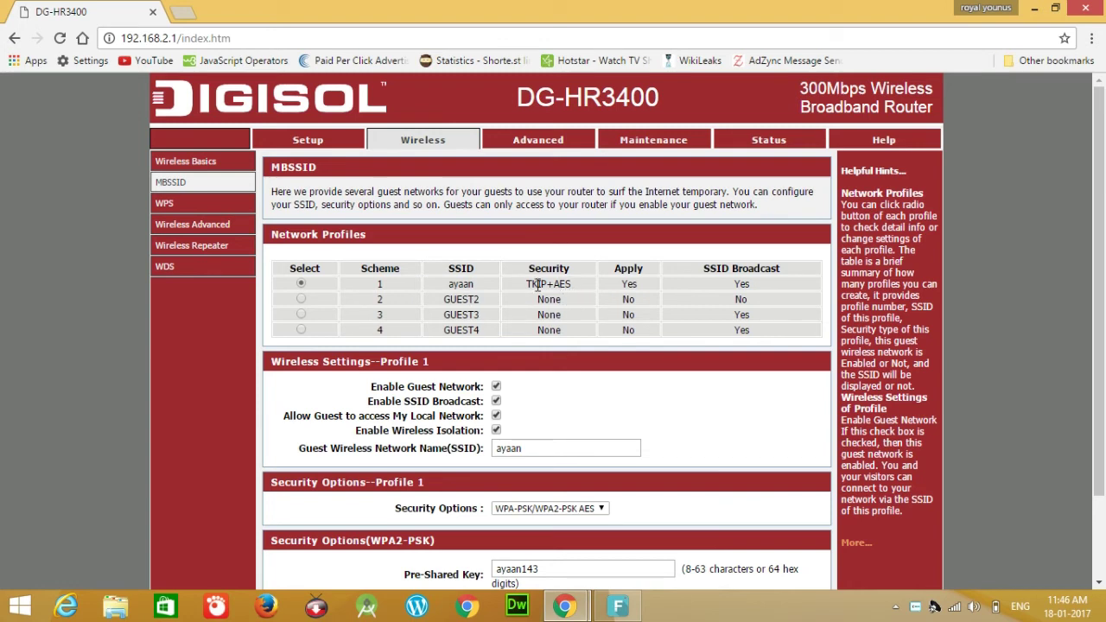
left_click(954, 606)
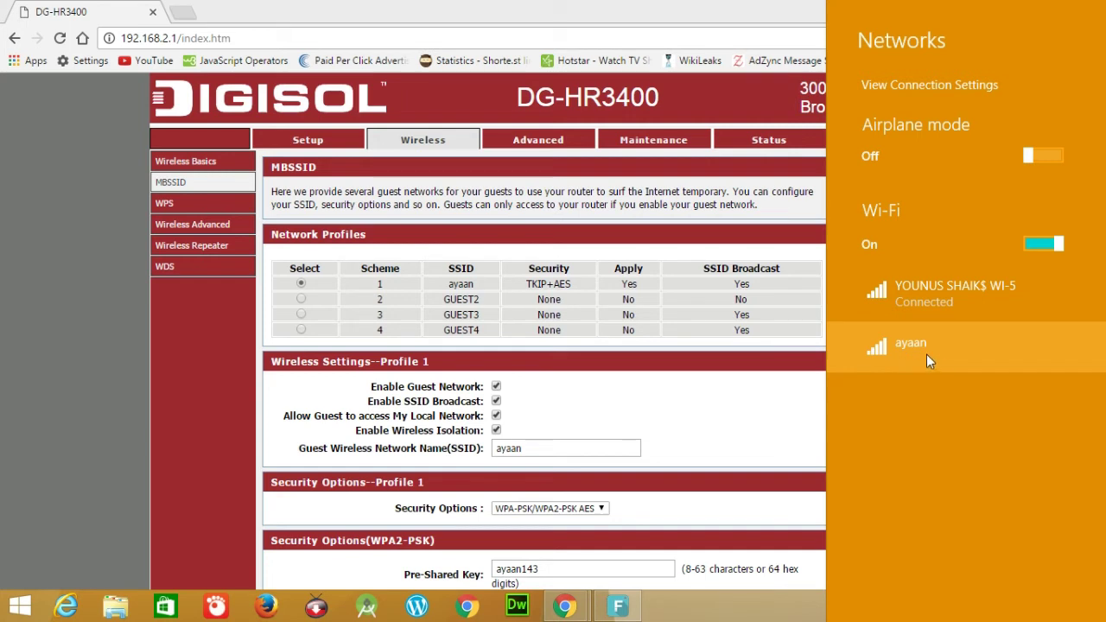
- Connect Windows to the ayaan network with its security key and allow sharing
left_click(927, 362)
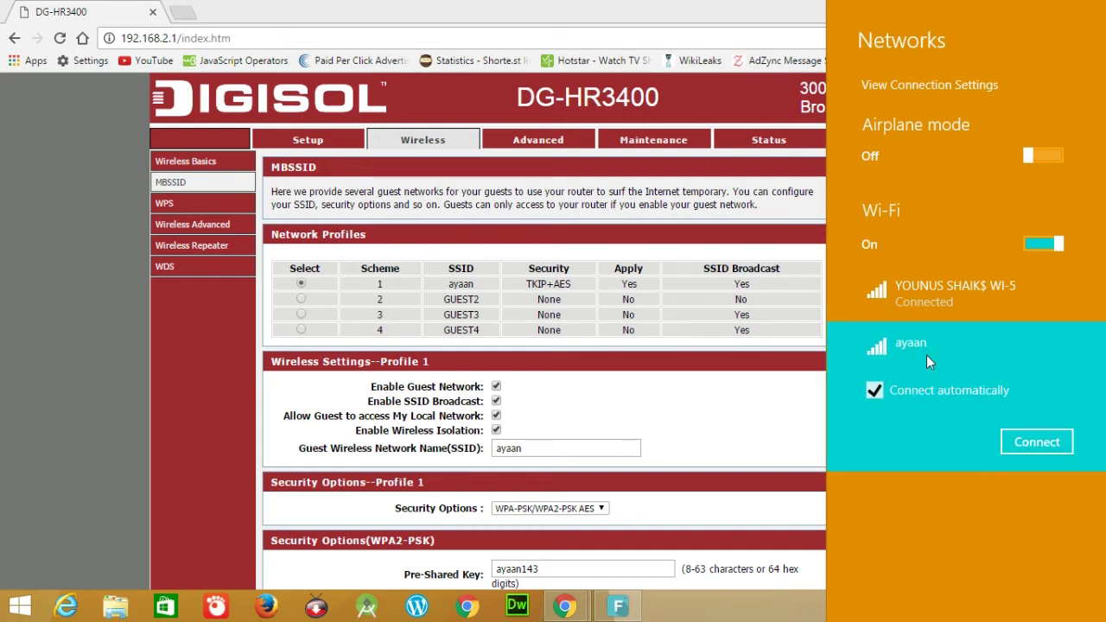
left_click(1042, 441)
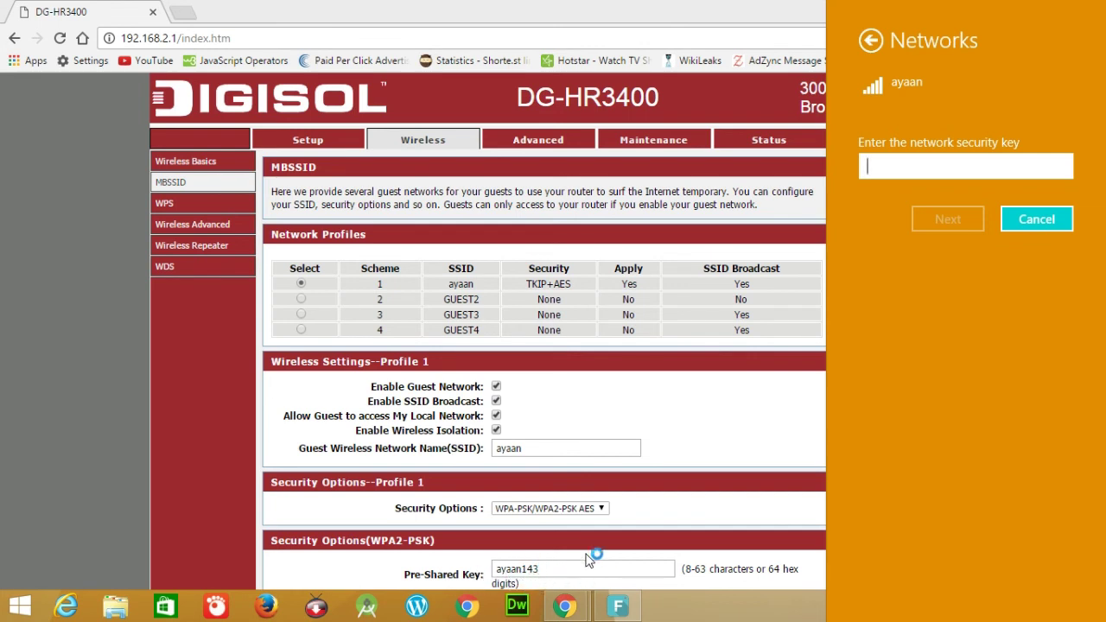
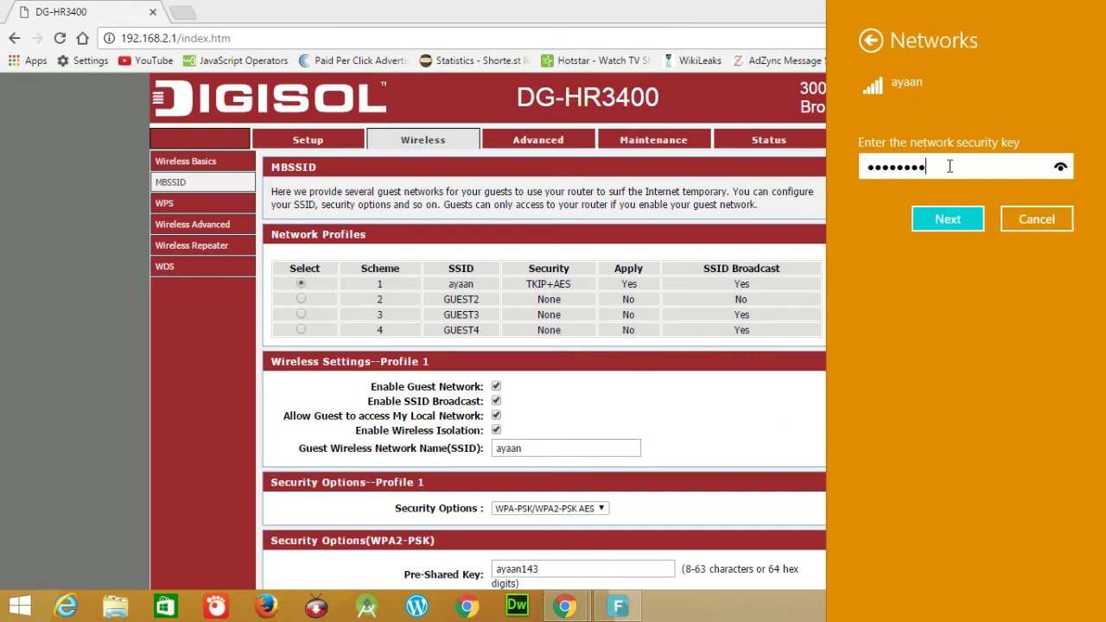
left_click(1061, 167)
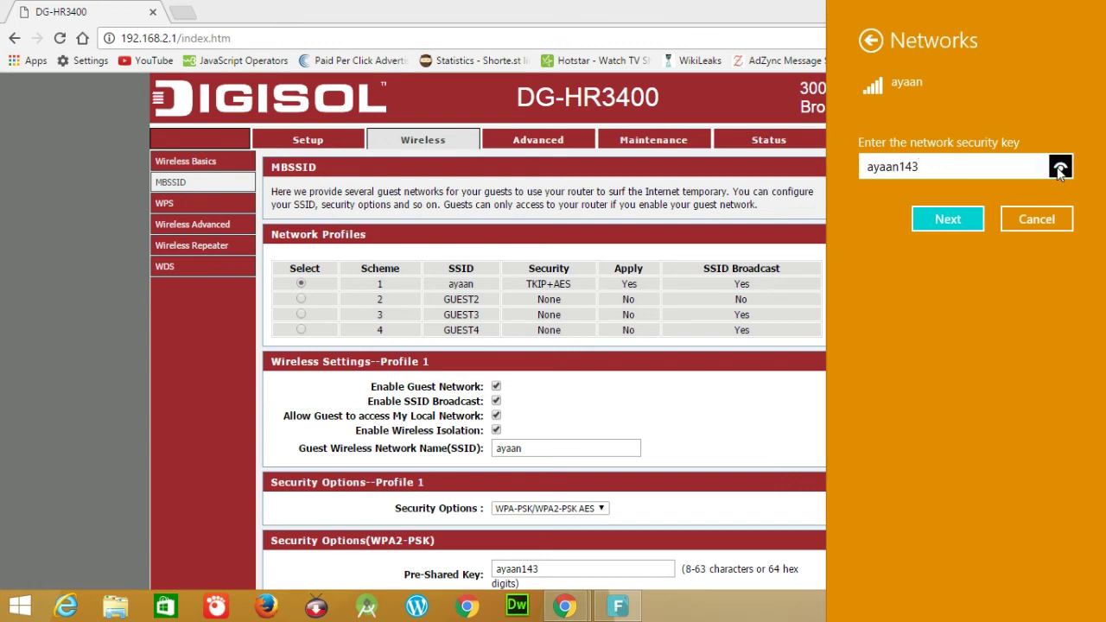
left_click(958, 225)
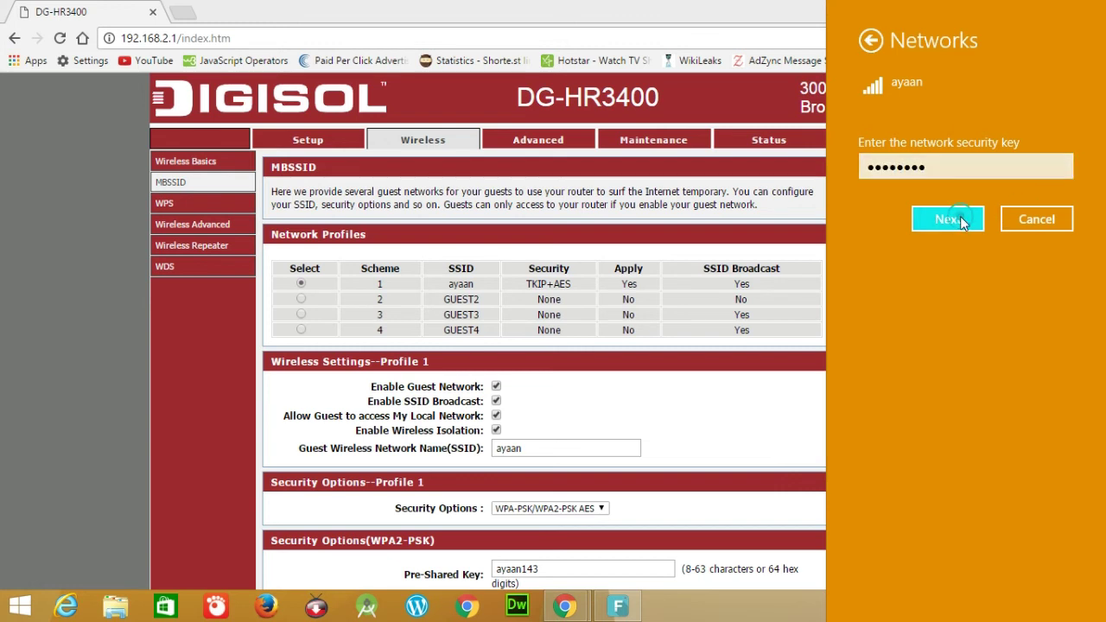
left_click(959, 307)
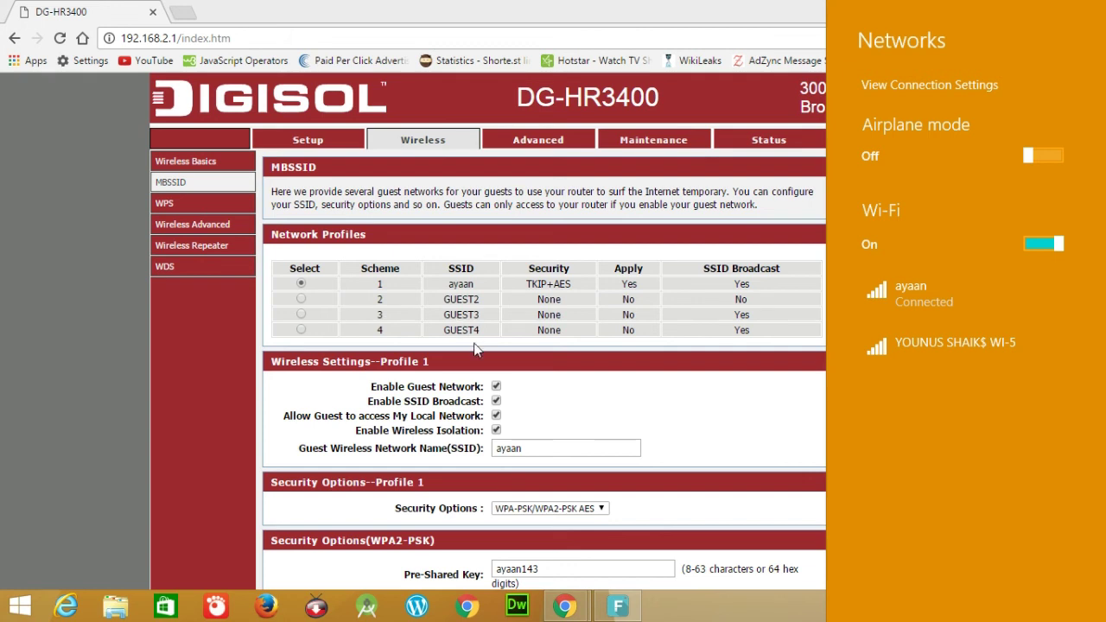
left_click(445, 290)
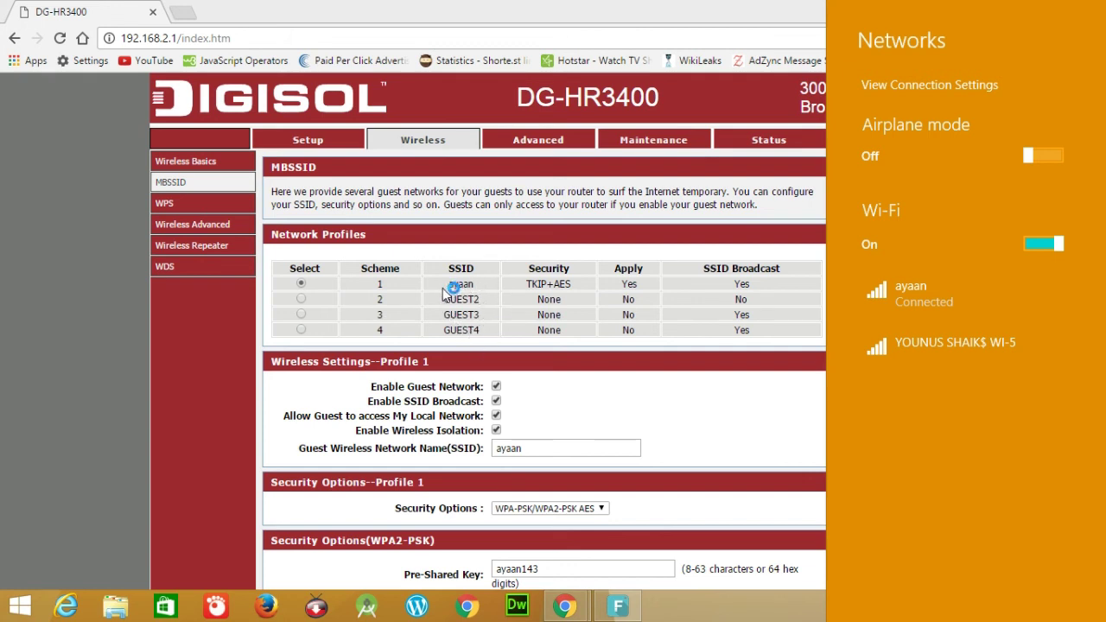